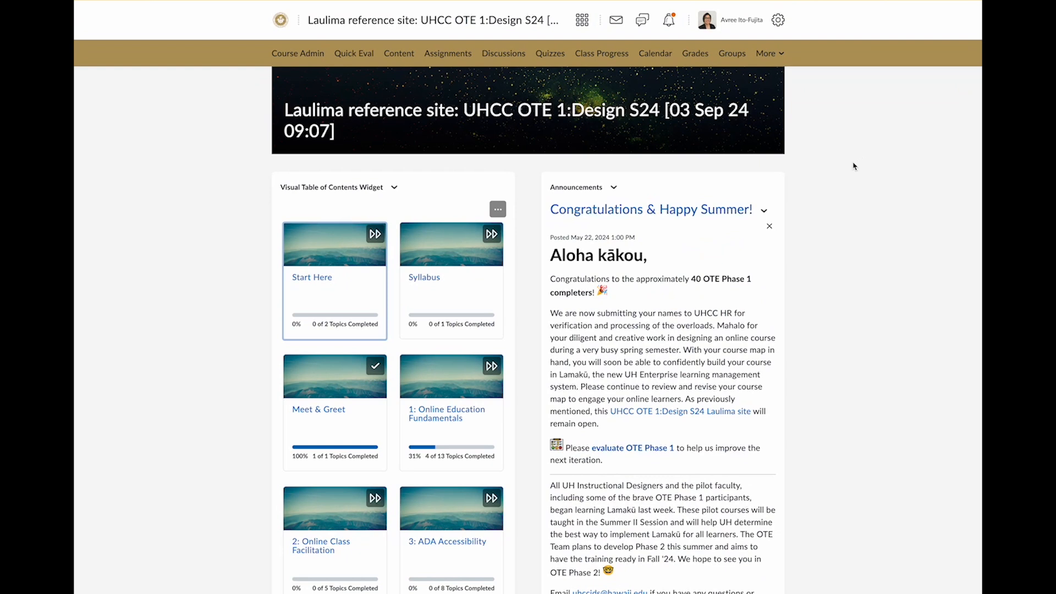
- Open the full Announcements tool from the course home page and look through the posted announcements
click(614, 188)
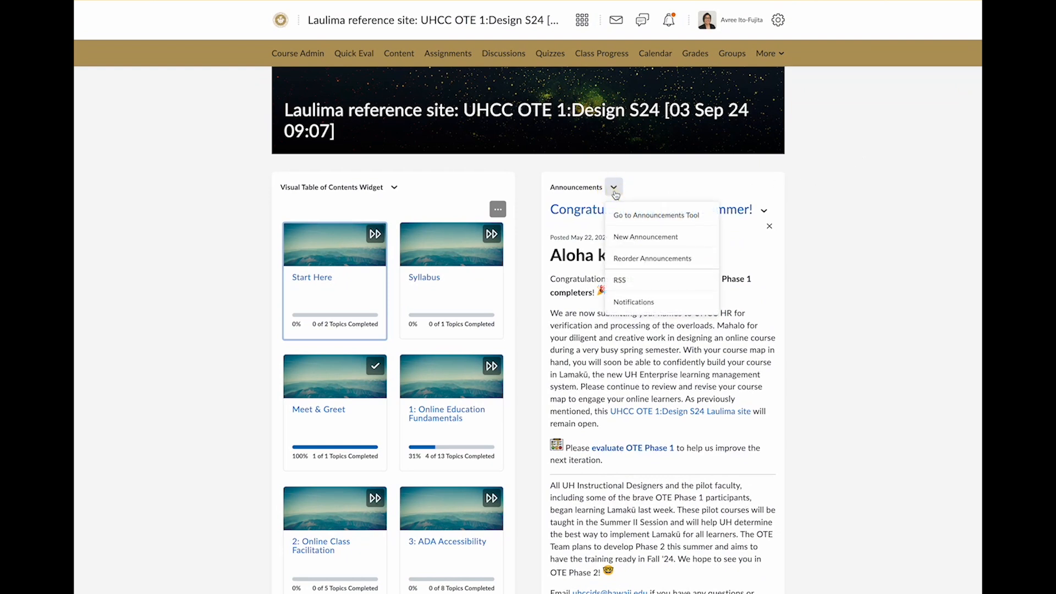
click(629, 215)
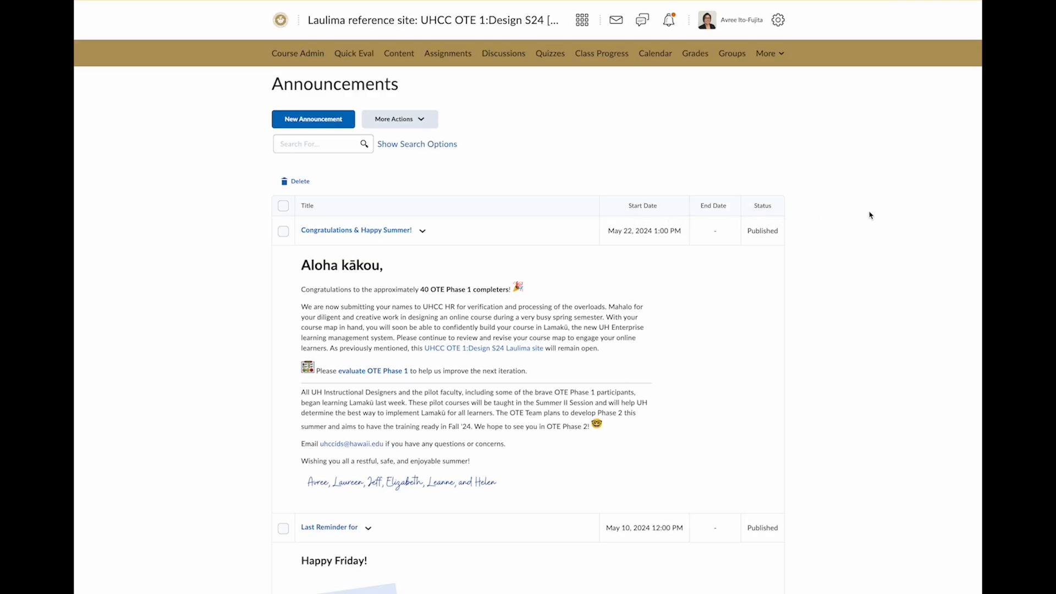
scroll(479, 339, down, 2)
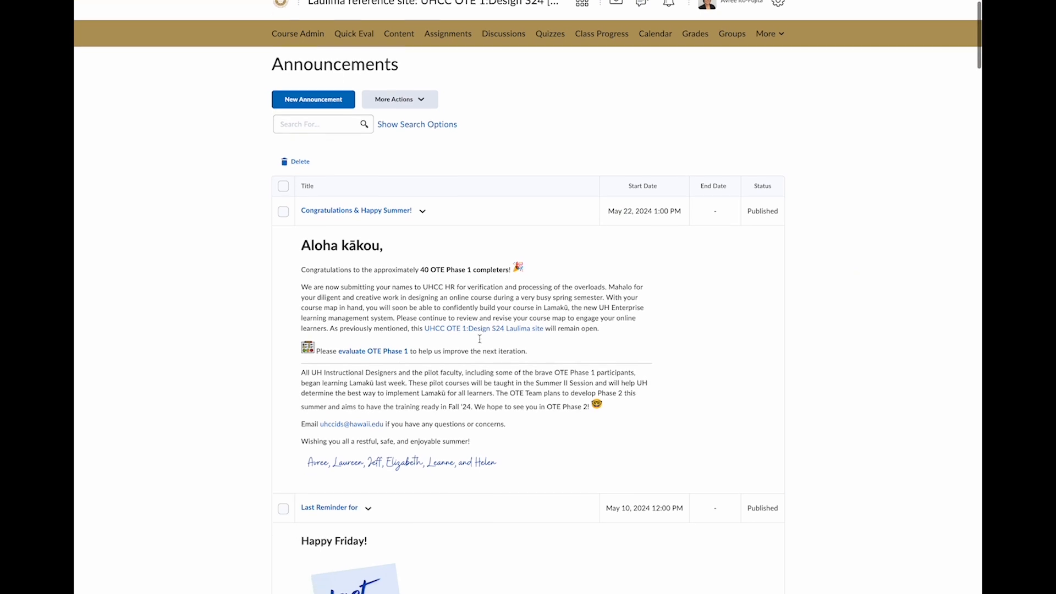
scroll(480, 338, down, 2)
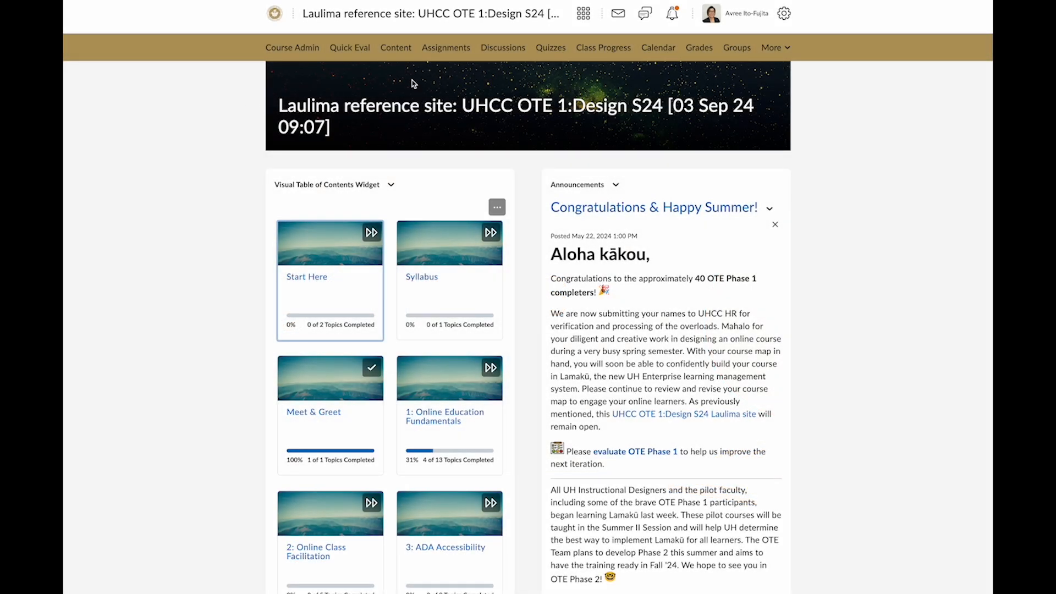
- Open the Accessibility Assignment for editing and enlarge its instructions editor to show more of the text
click(434, 50)
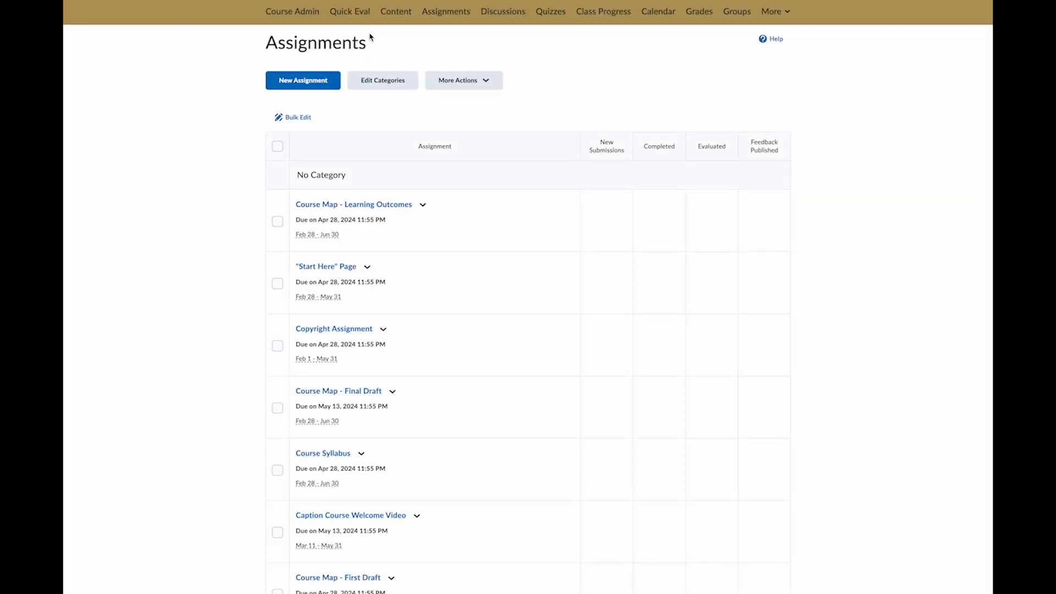
scroll(232, 132, down, 1)
scroll(232, 132, down, 2)
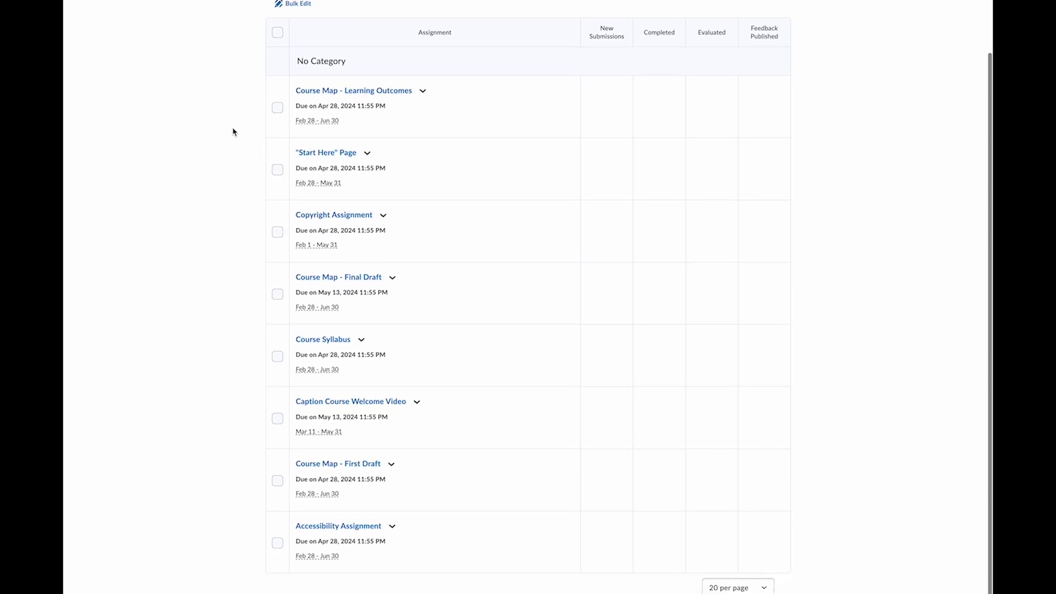
click(392, 526)
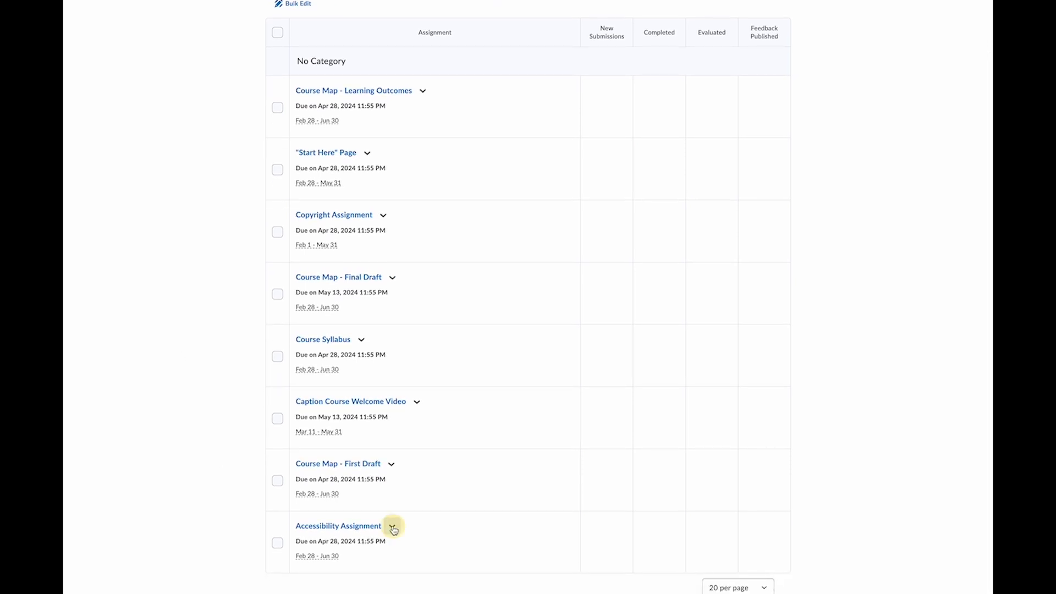
click(427, 363)
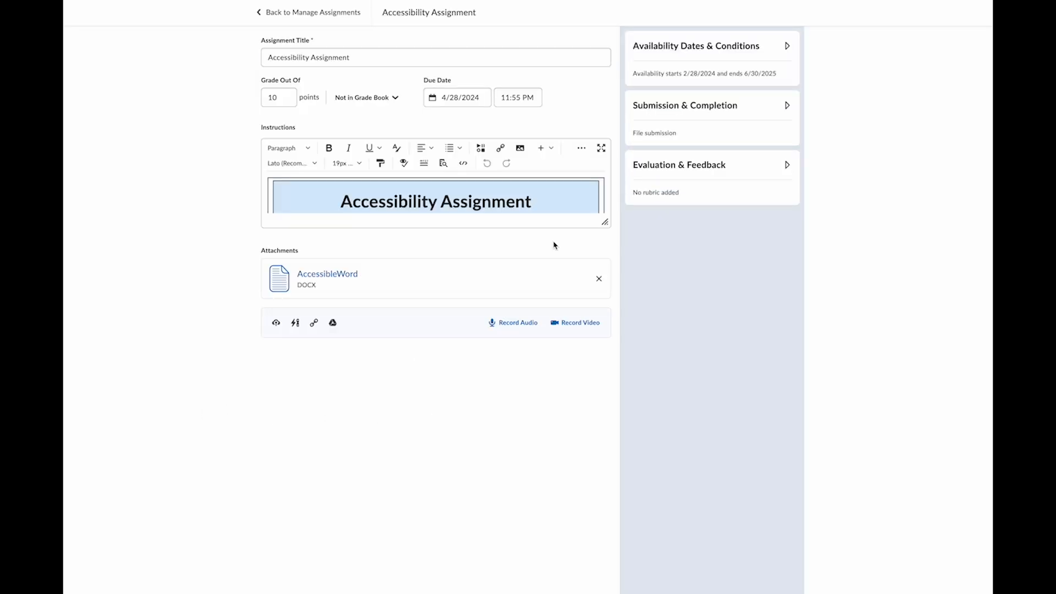
drag(605, 222, 600, 488)
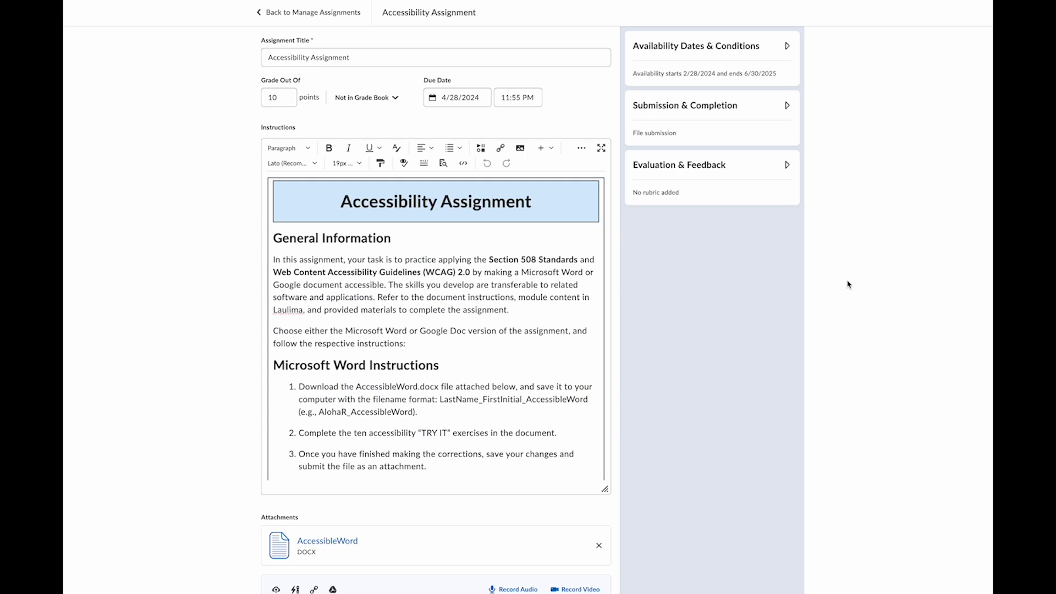
- Expand the assignment's availability and submission settings, and examine the submission type choices and remaining submission options
click(787, 105)
click(786, 48)
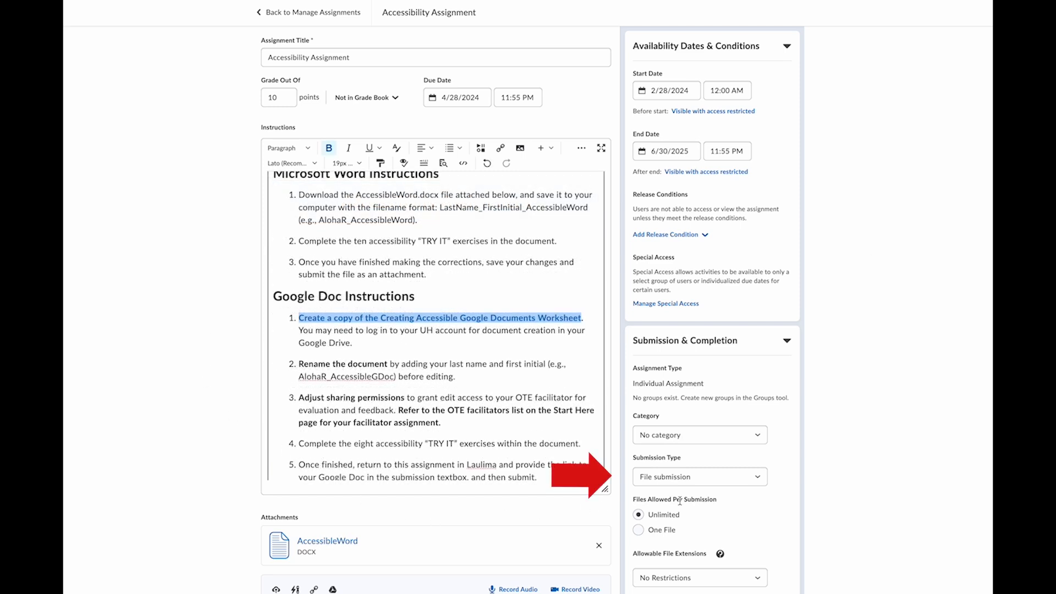
click(750, 479)
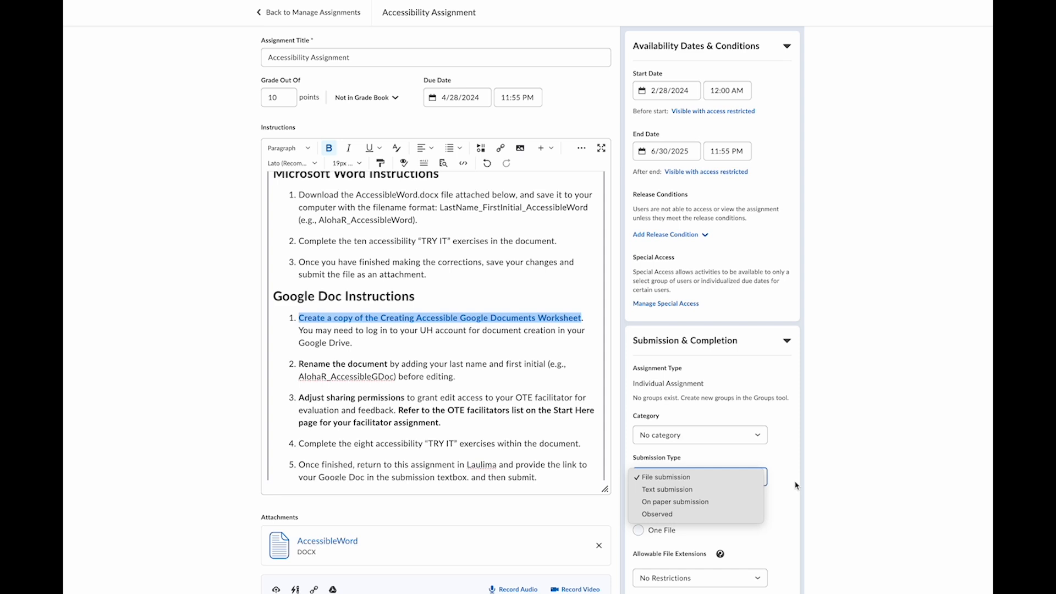
click(796, 485)
scroll(795, 485, down, 3)
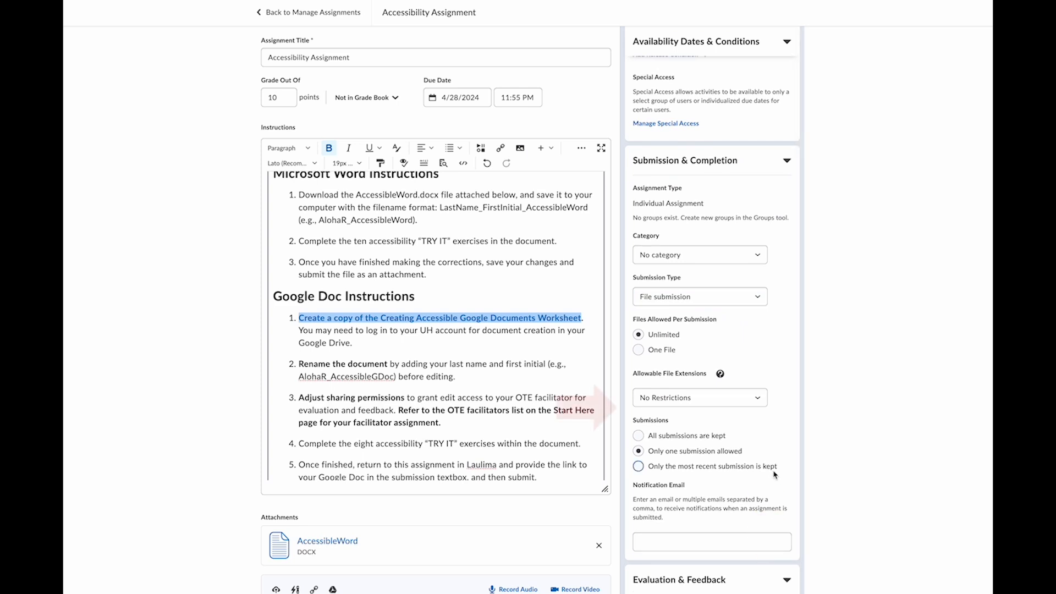
scroll(774, 474, down, 4)
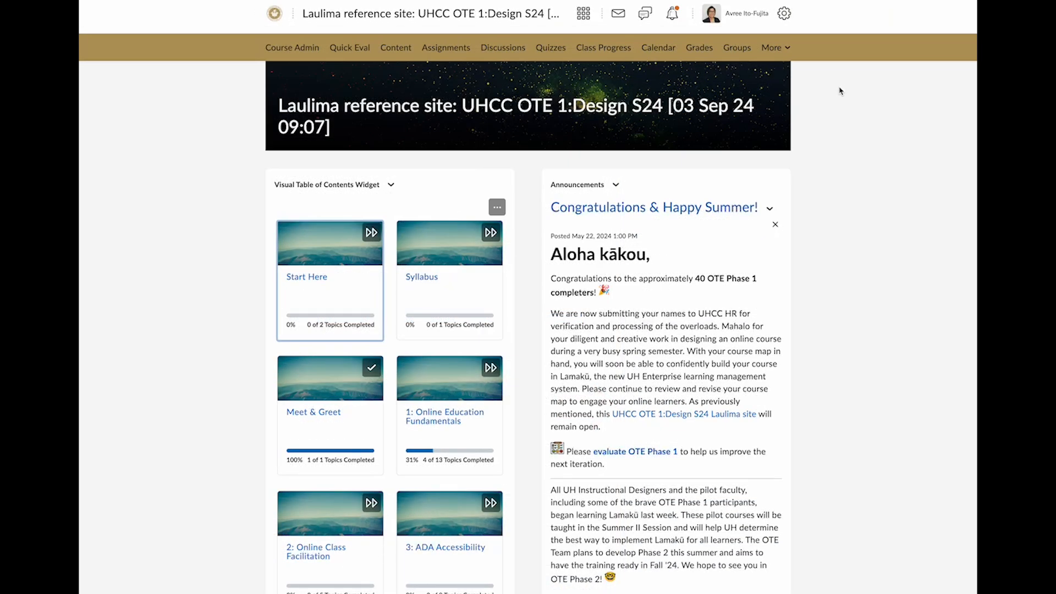
- Open the Course Welcome Video rubric from the course's rubrics and review its criteria, levels and points
click(780, 48)
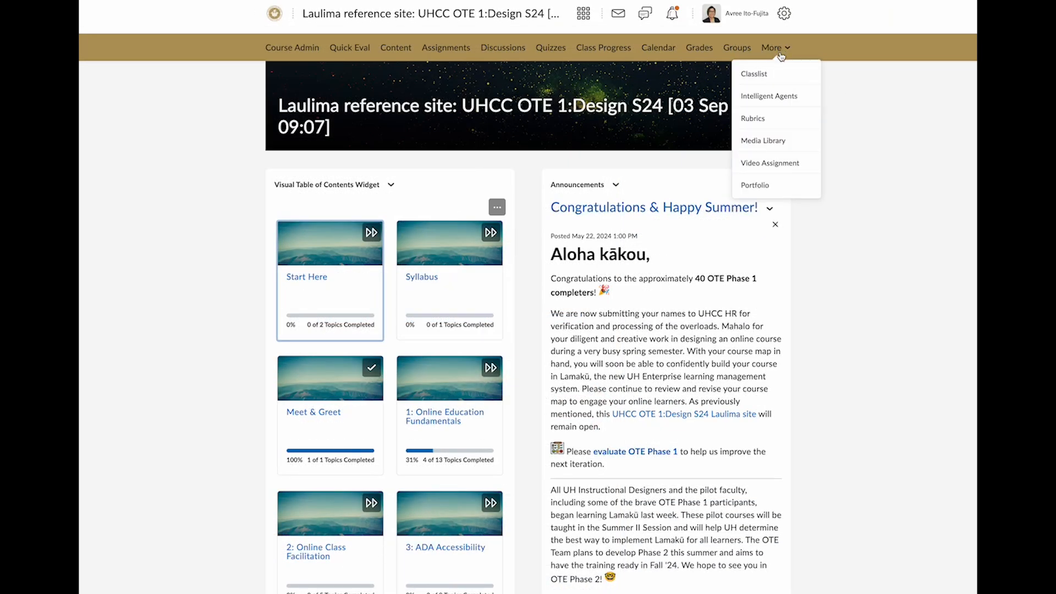
click(786, 118)
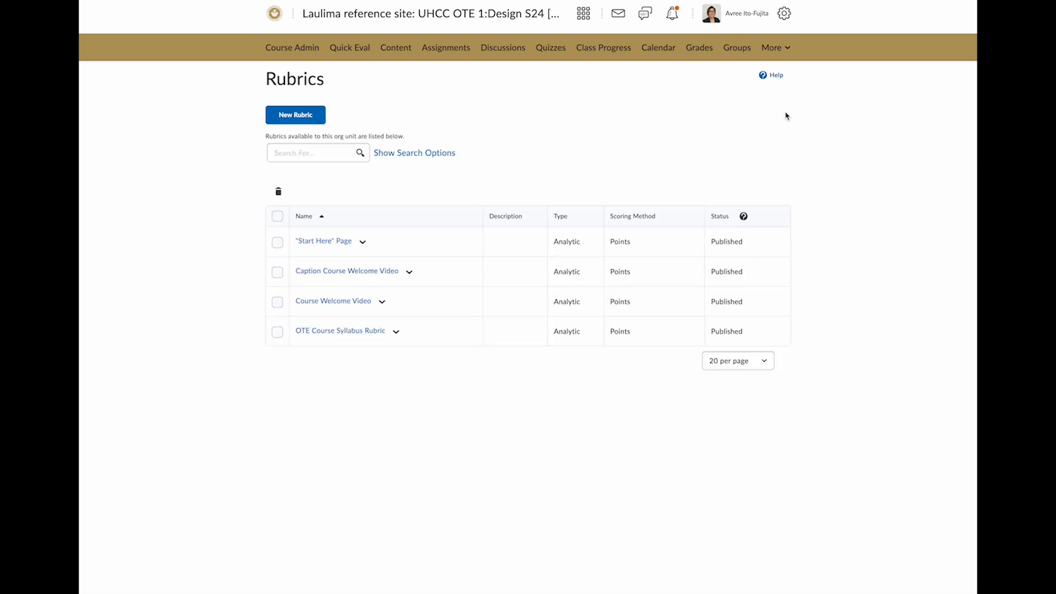
click(366, 303)
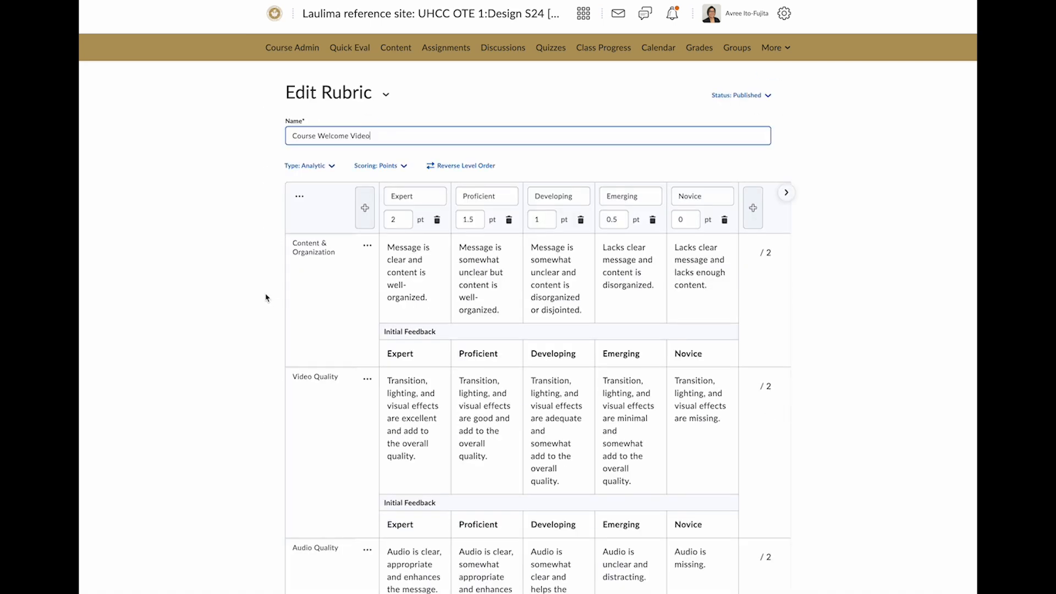
scroll(264, 297, down, 3)
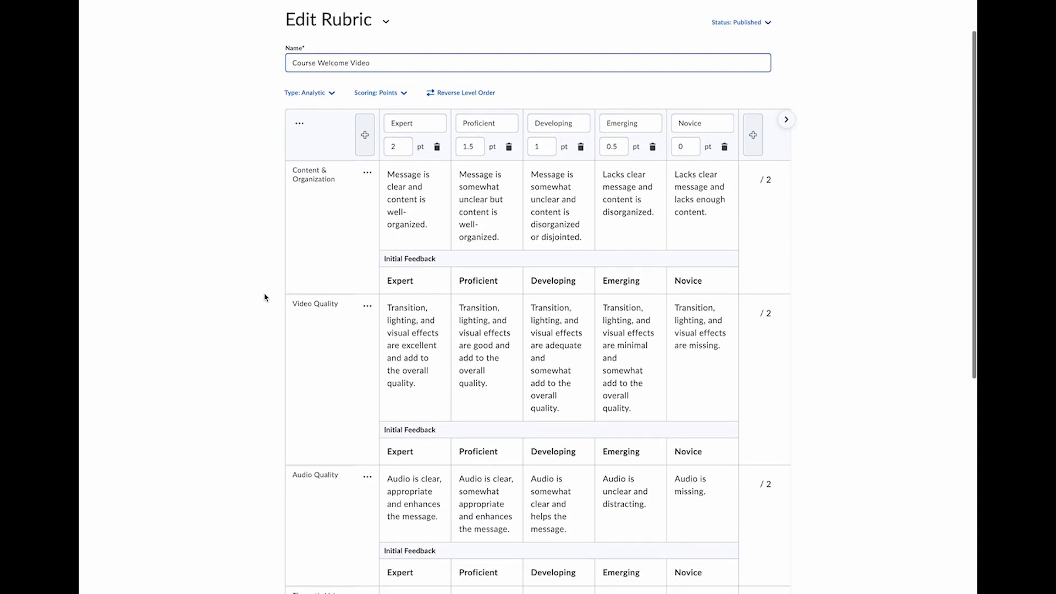
scroll(265, 297, down, 1)
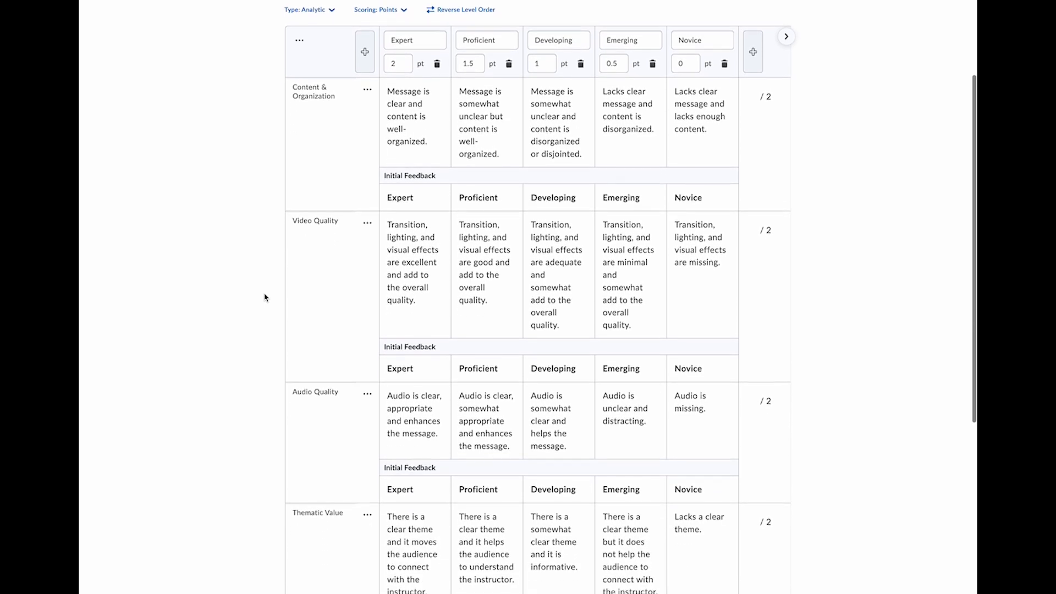
scroll(264, 298, down, 1)
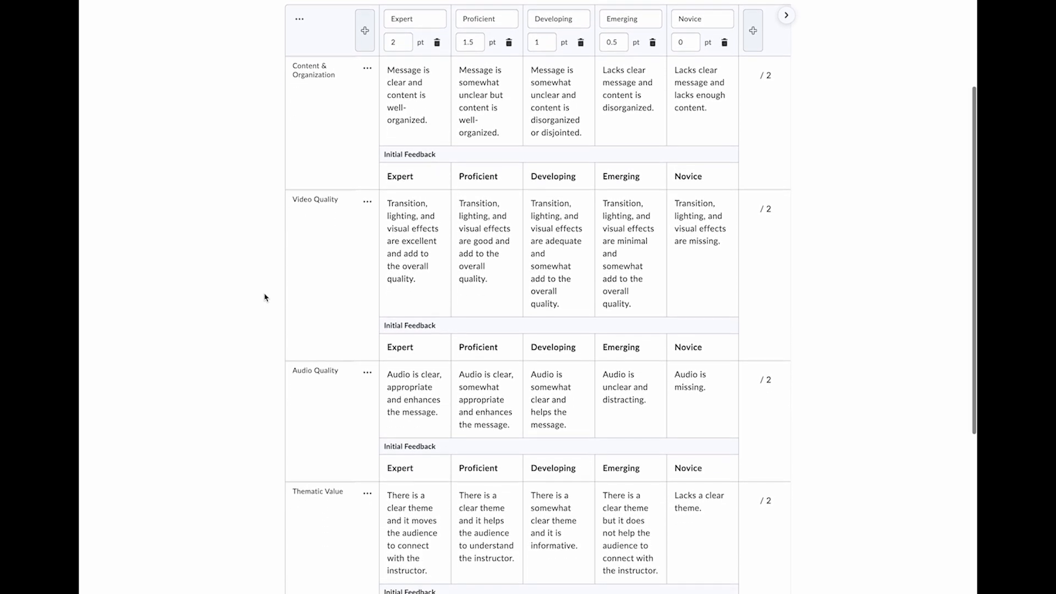
scroll(263, 298, down, 2)
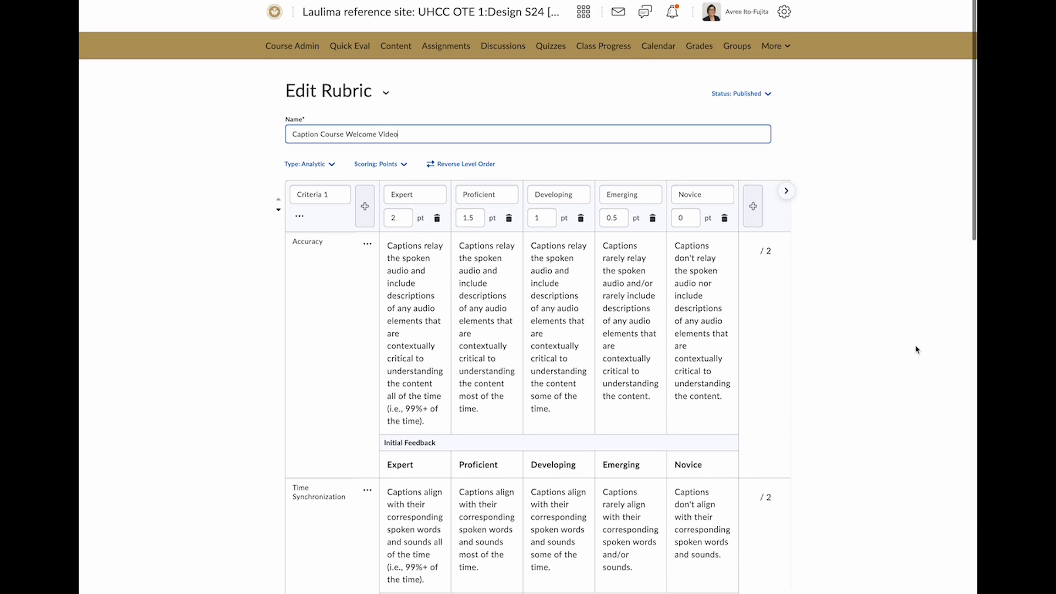
- Review the Caption Course Welcome Video rubric, examining how its criteria are split into separate criteria groups
scroll(916, 349, down, 3)
scroll(916, 349, down, 10)
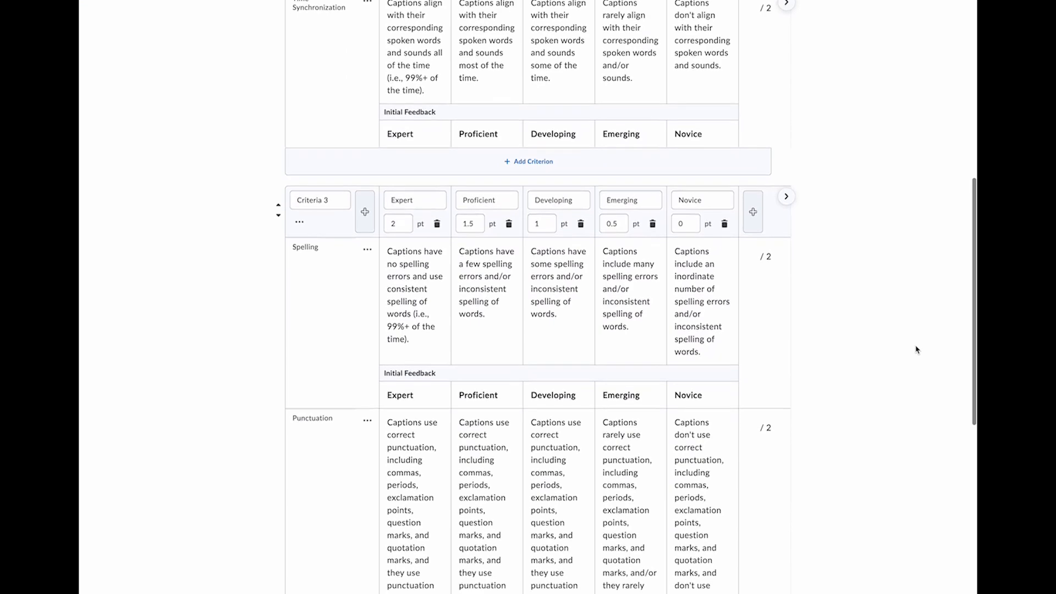
scroll(916, 349, down, 5)
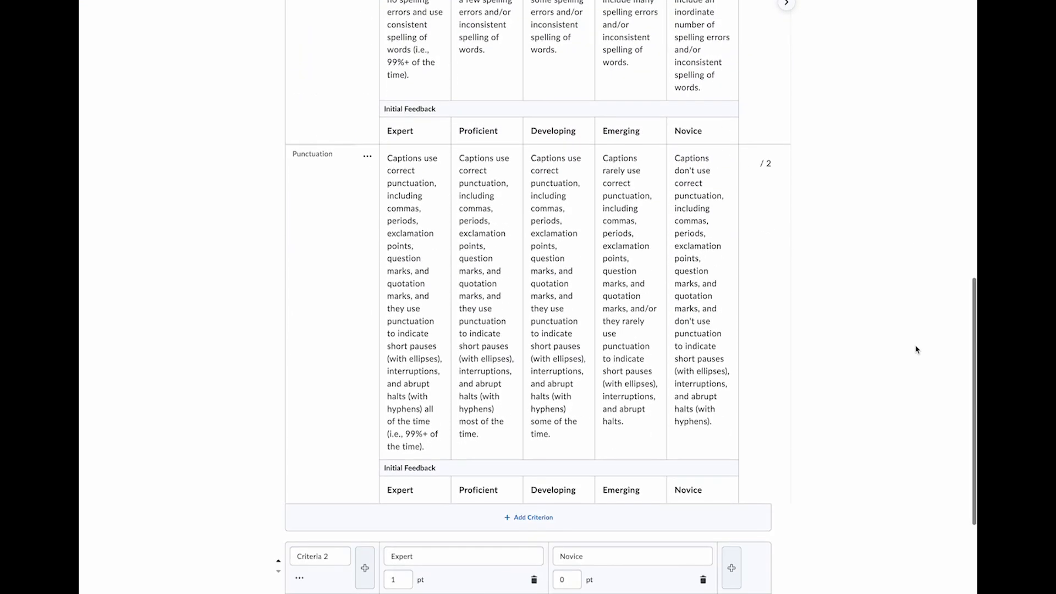
scroll(915, 349, down, 5)
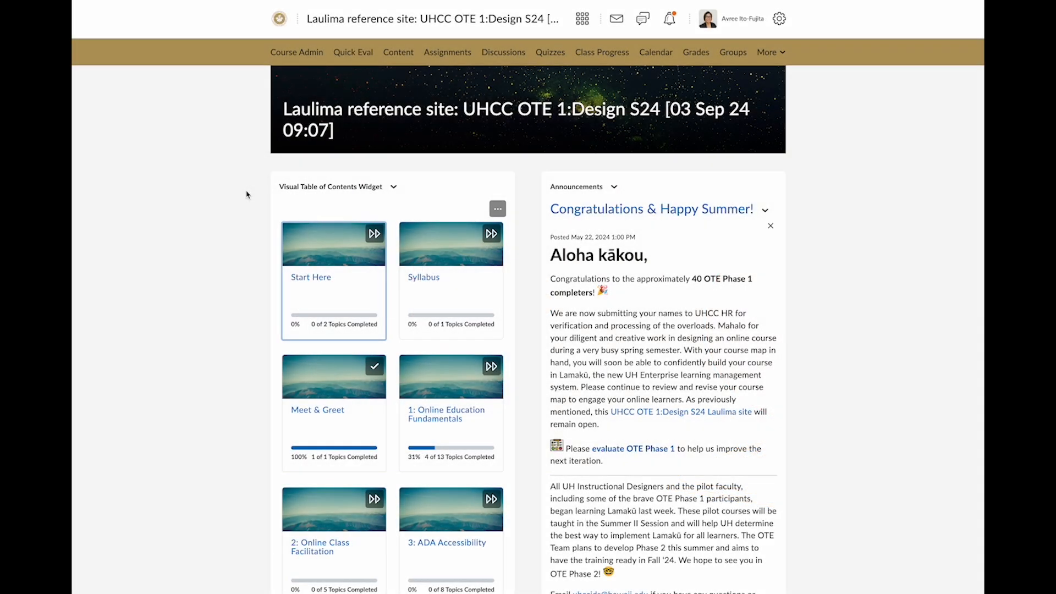
- Open the course discussions and examine the actions available for the 1.2 Discussion on Online Course Facilitation topic
click(490, 54)
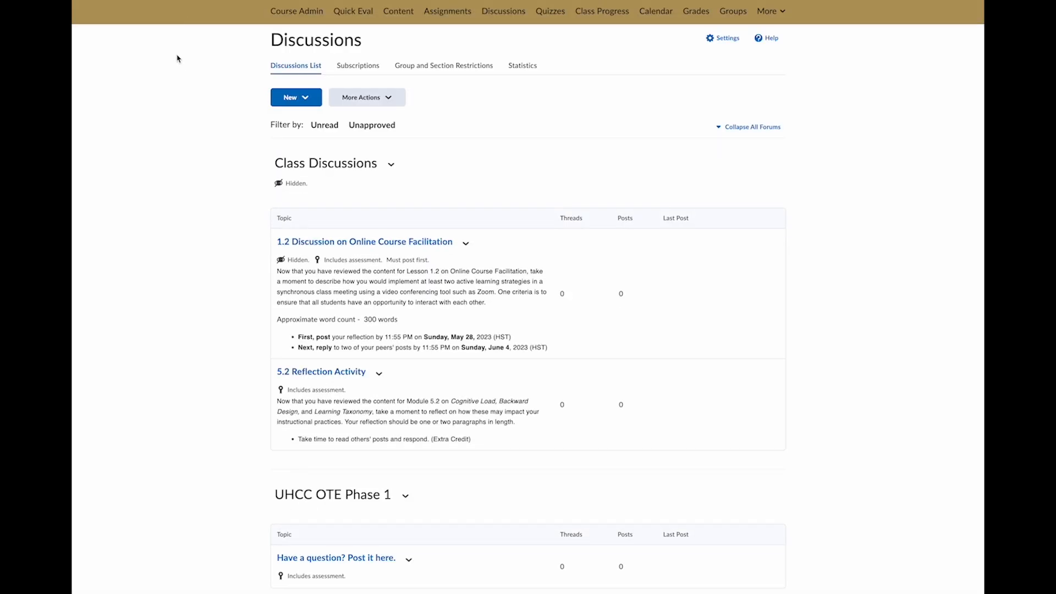
scroll(196, 94, down, 1)
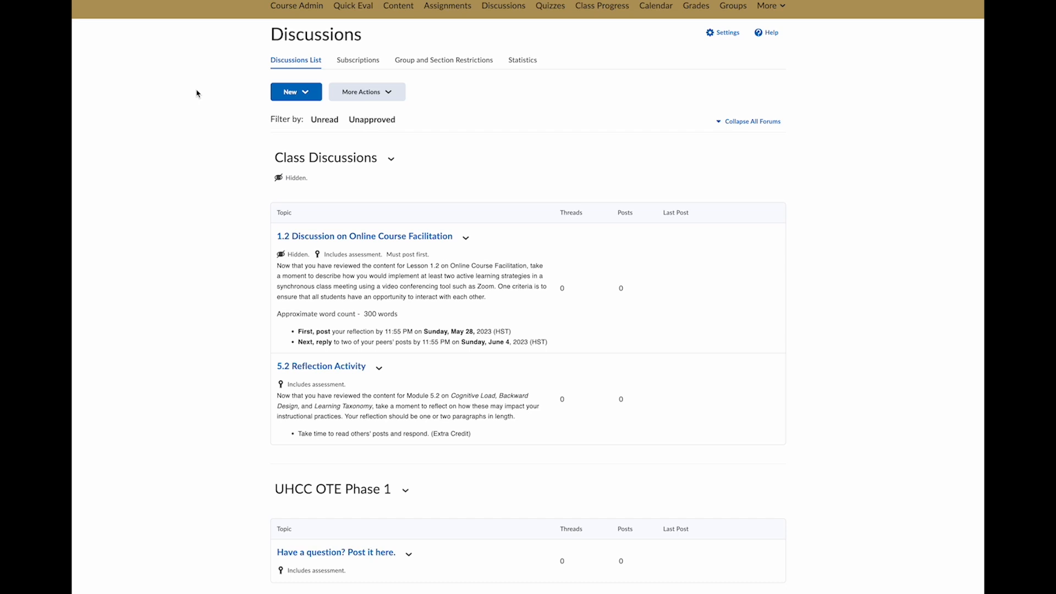
click(464, 238)
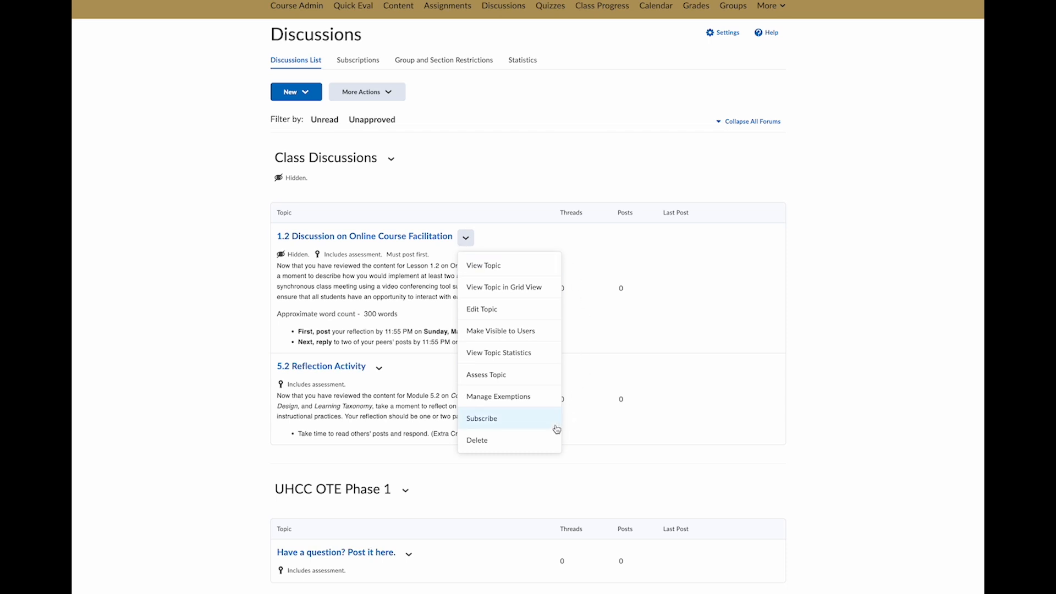
click(197, 94)
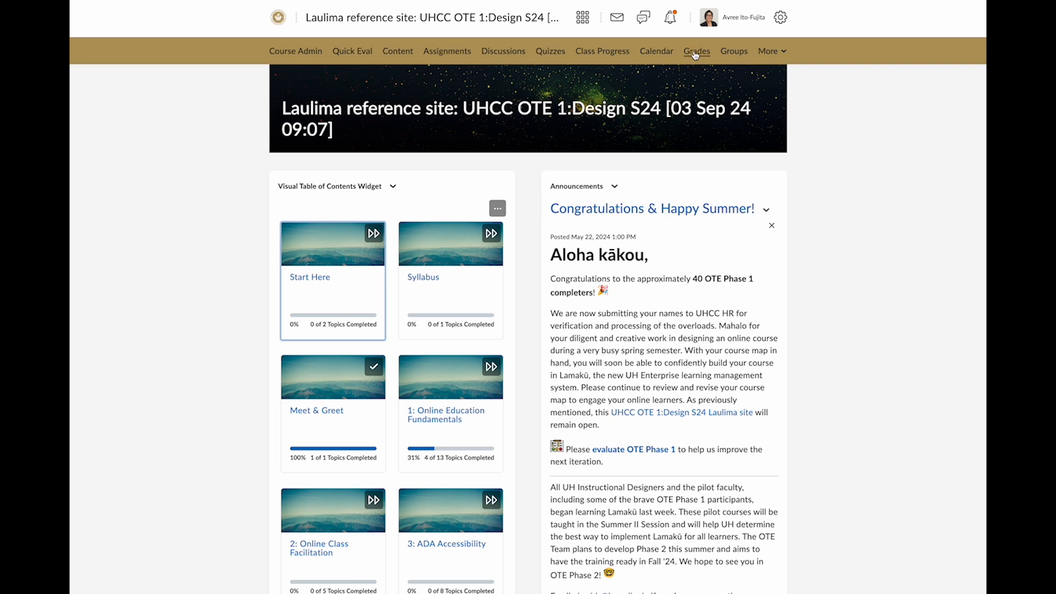
- Open the course gradebook's Manage Grades view
click(696, 52)
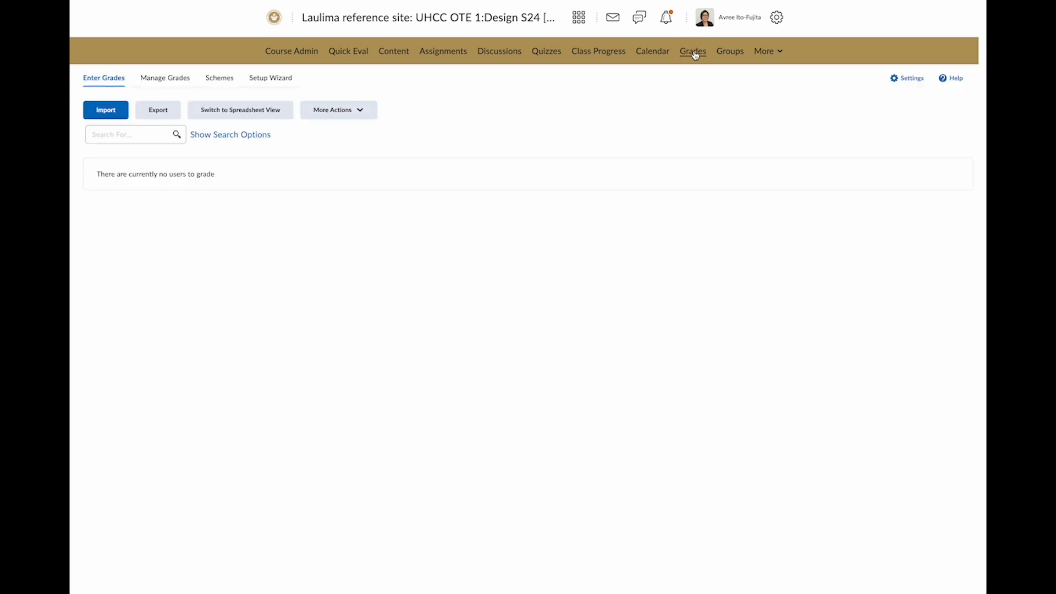
click(168, 83)
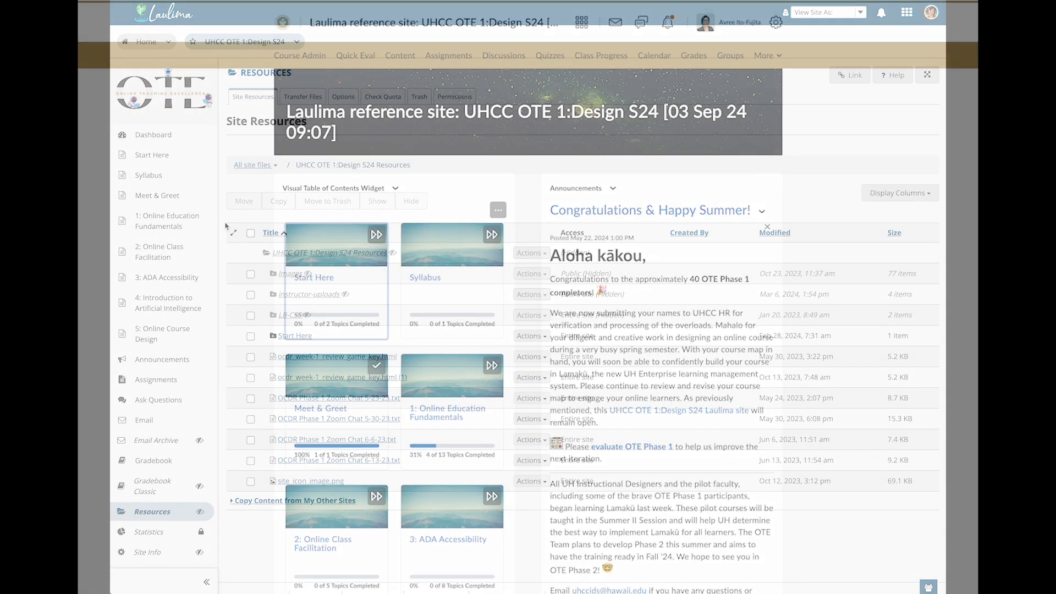
- Open the course's Manage Files area from the course administration tools
click(295, 59)
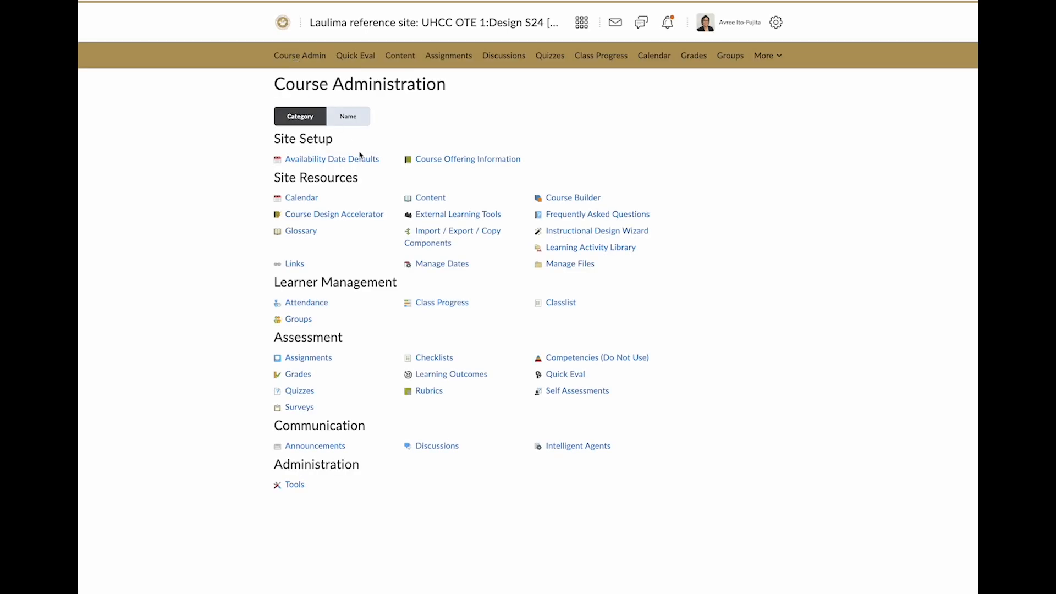
click(571, 265)
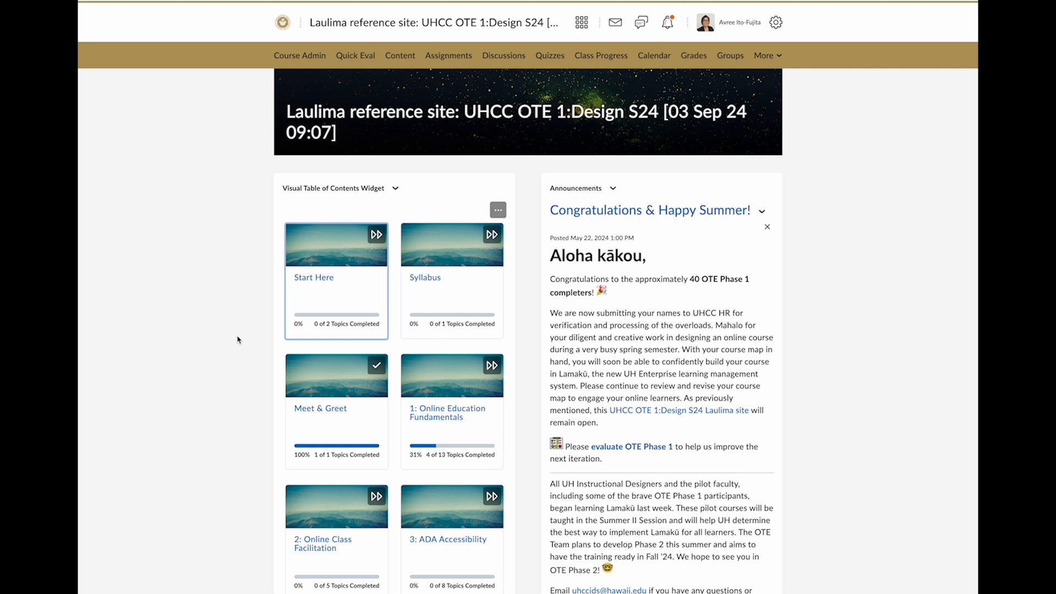
- Open the Resources module from the visual table of contents on the course home page
scroll(238, 340, down, 7)
scroll(238, 340, down, 3)
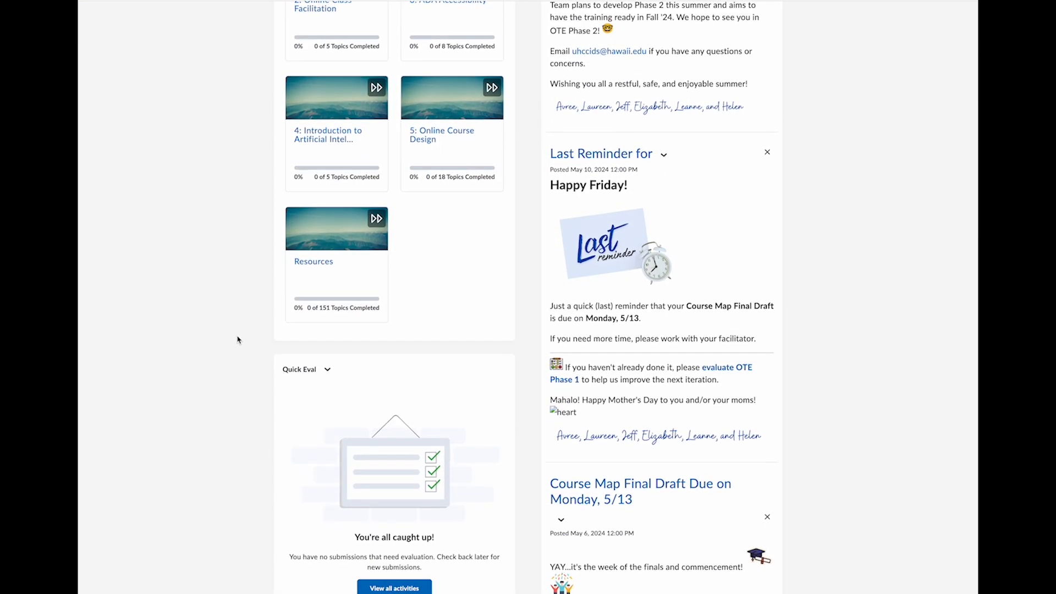
click(318, 268)
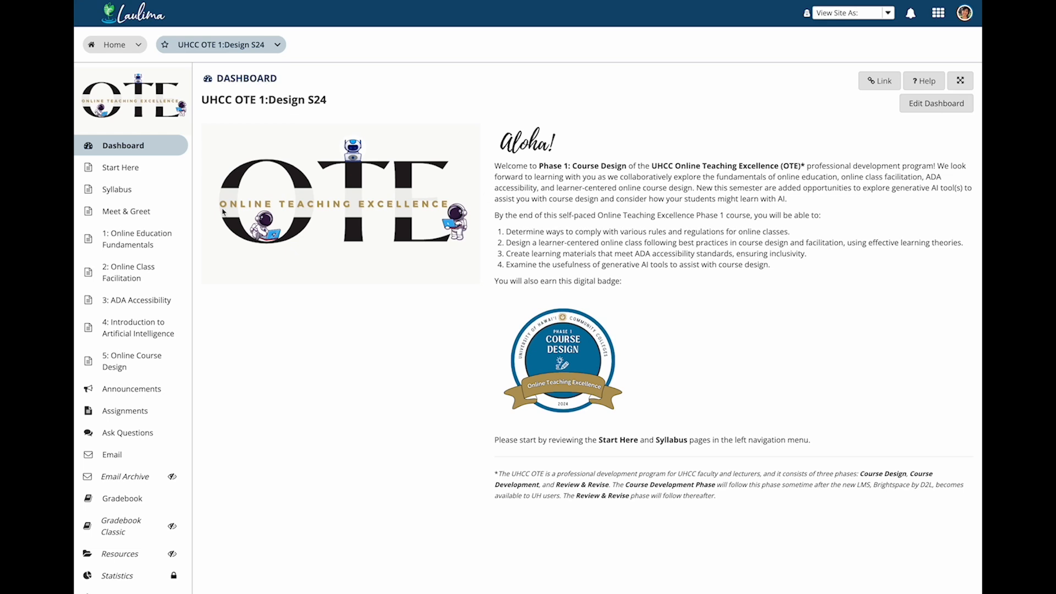
- In the original Laulima site, open the 1: Online Education Fundamentals page and review its layout
click(139, 245)
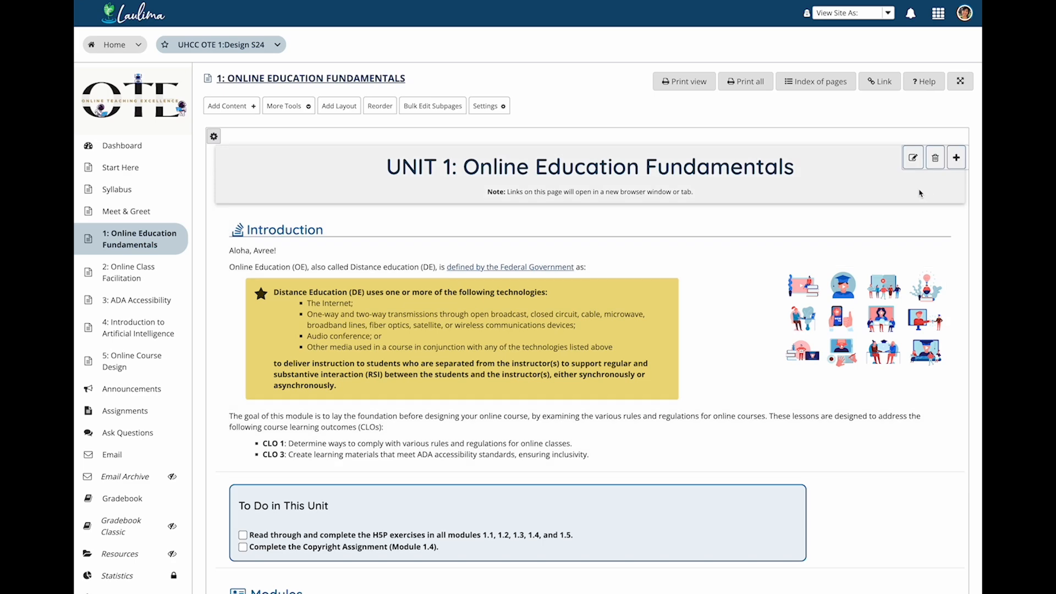
scroll(968, 192, down, 3)
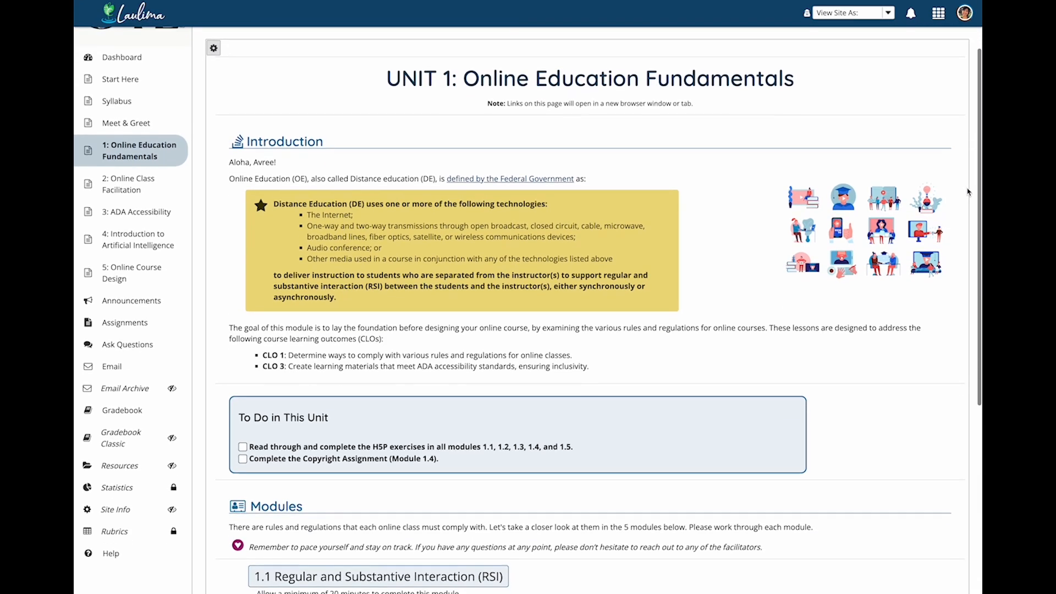
- Read through the To Do in This Unit and Modules sections of the original Laulima Unit 1 page
scroll(968, 192, down, 4)
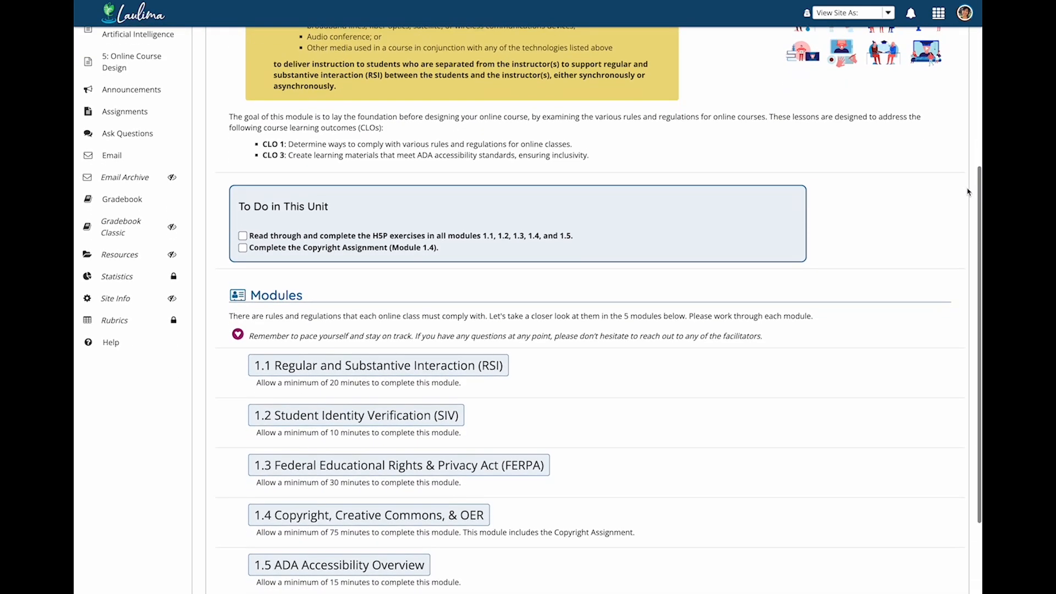
scroll(967, 192, down, 1)
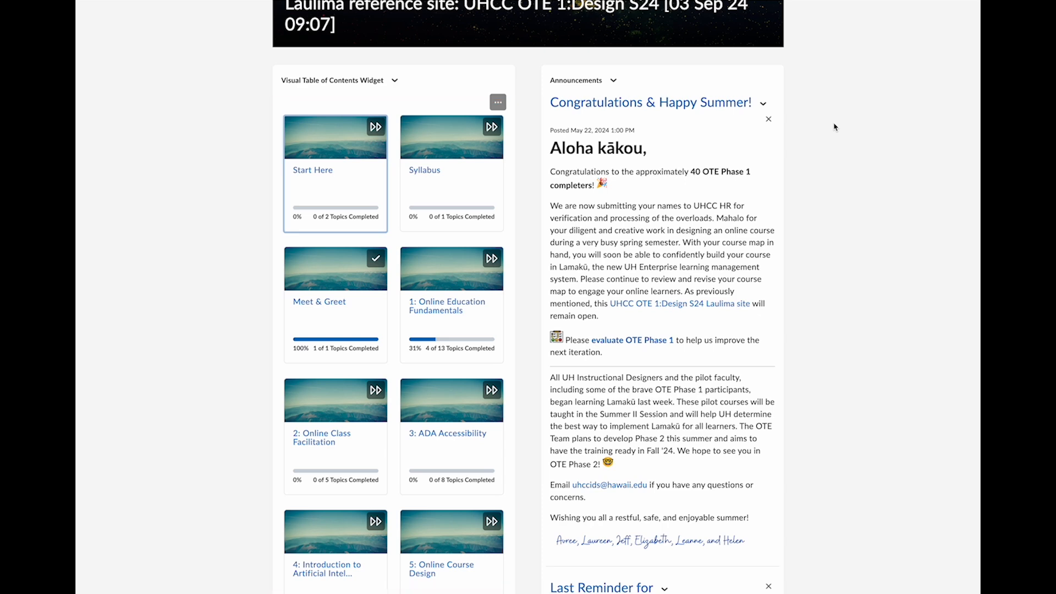
- In the Brightspace reference site, open the 1: Online Education Fundamentals module and review its migrated topics and submodules
click(442, 302)
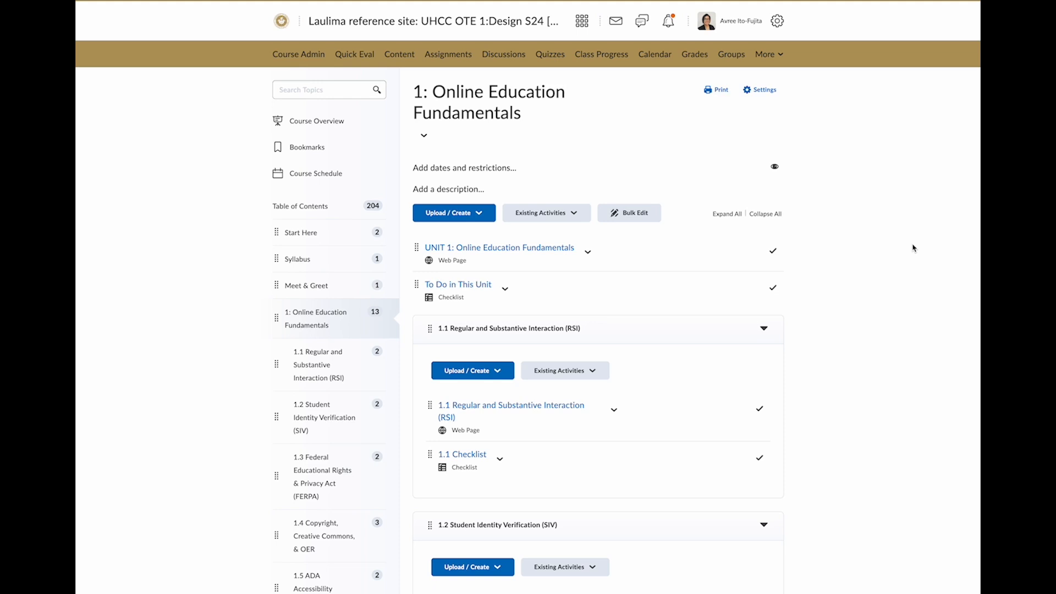
scroll(913, 248, down, 3)
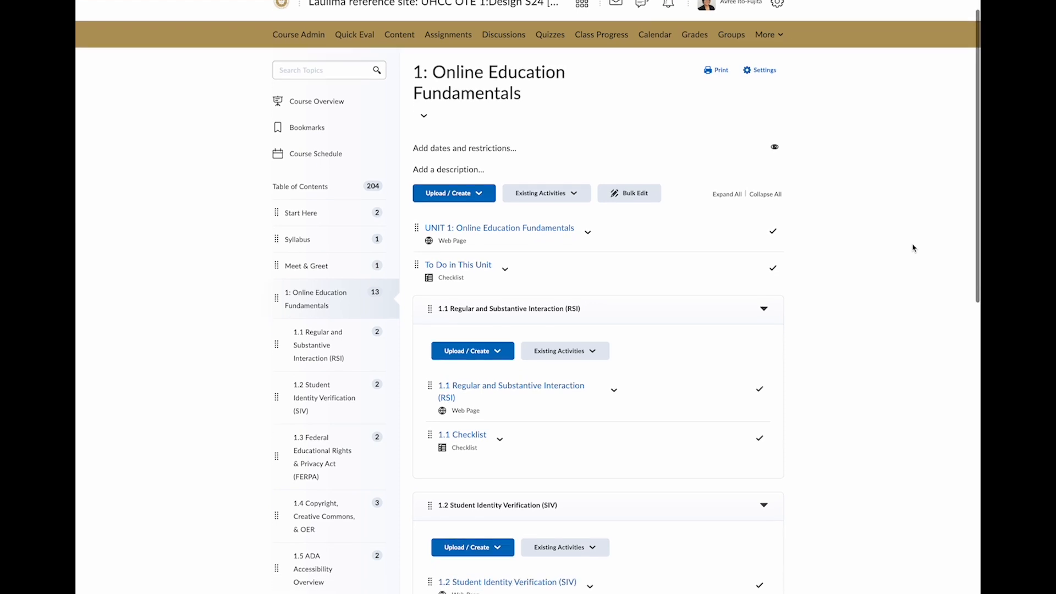
scroll(913, 248, down, 2)
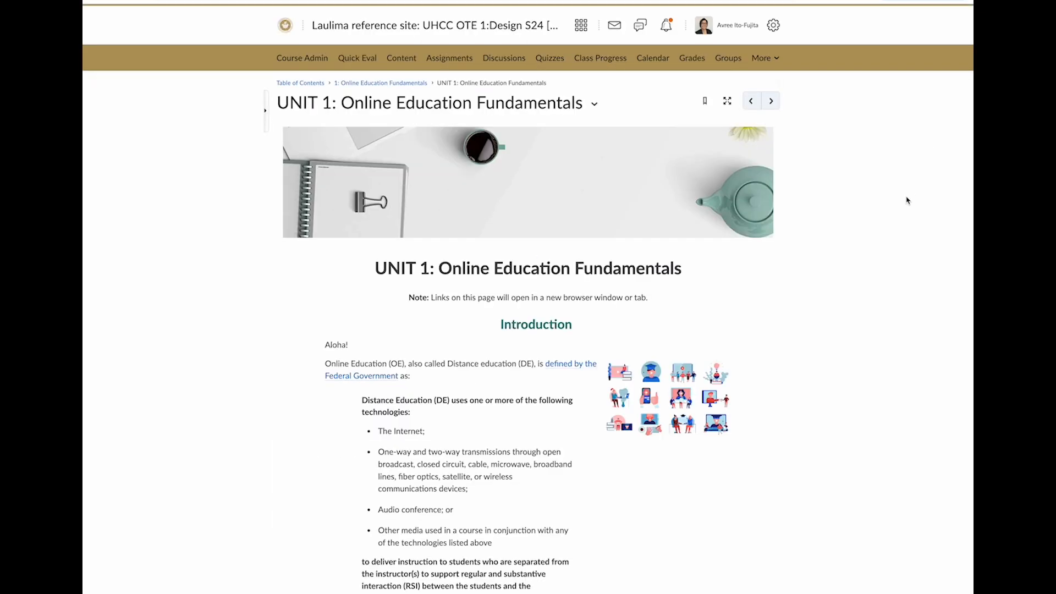
- Review the migrated UNIT 1: Online Education Fundamentals web page and run the accessibility checker on it in the HTML editor
scroll(906, 200, down, 2)
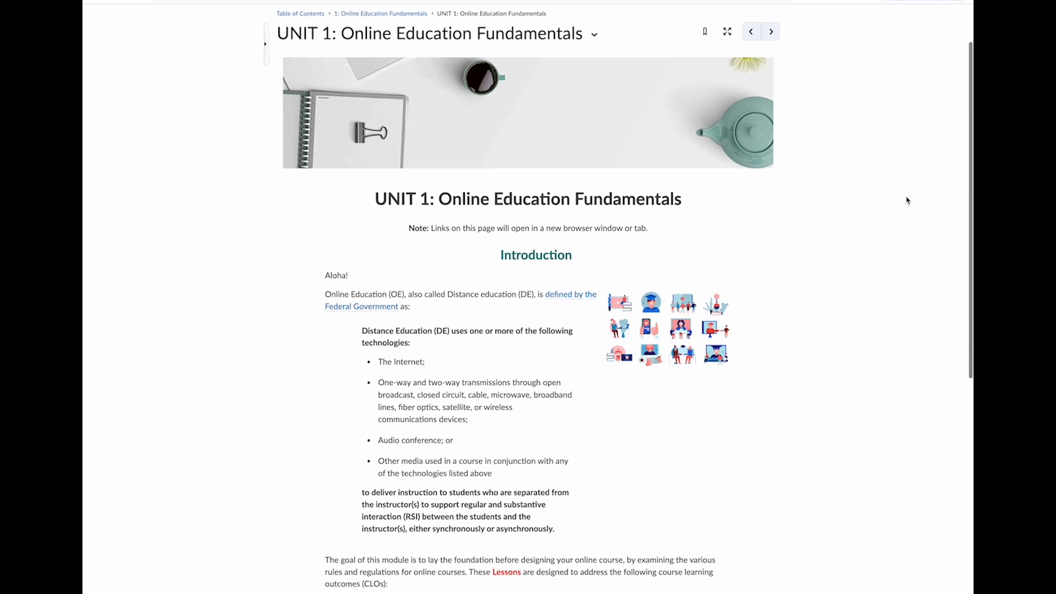
scroll(907, 200, down, 2)
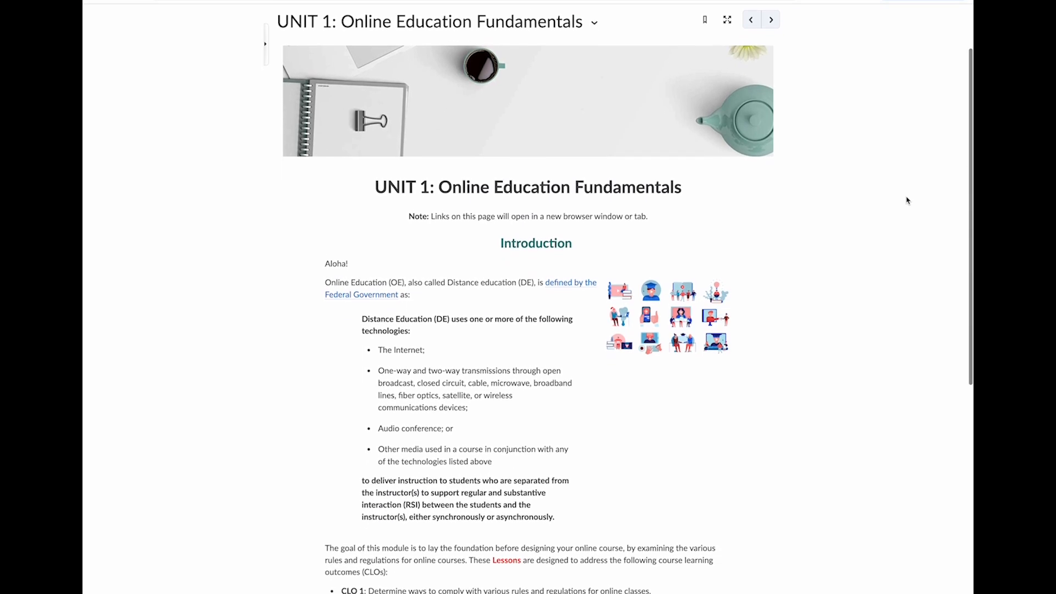
scroll(907, 201, down, 1)
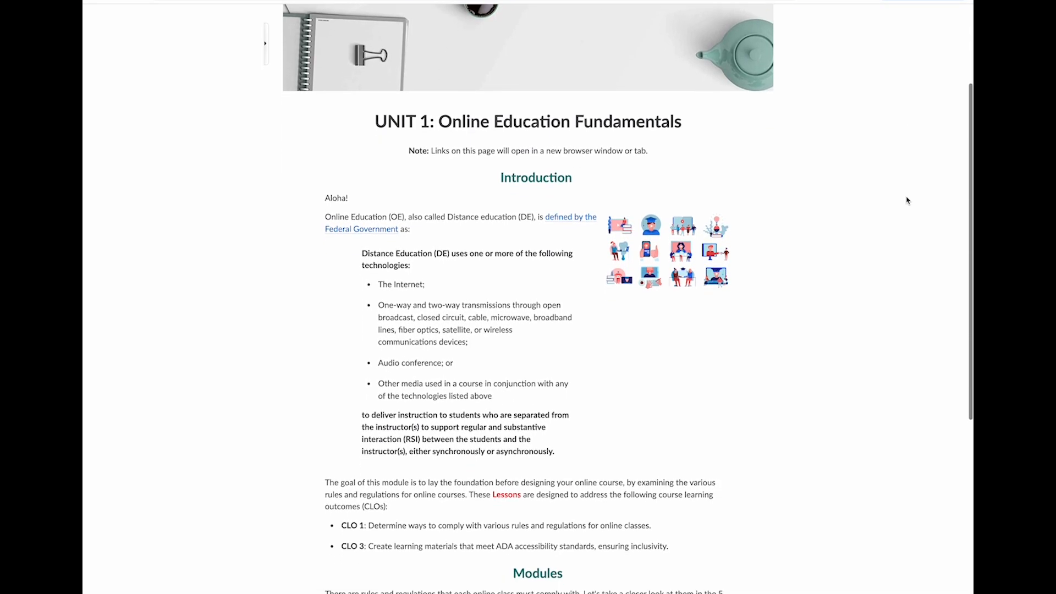
scroll(907, 200, down, 3)
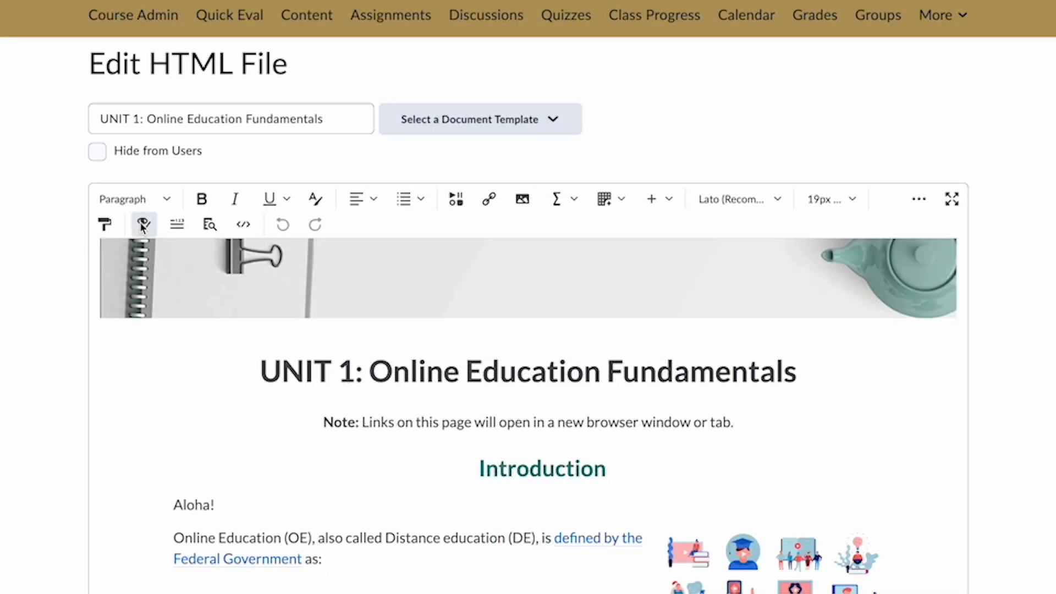
click(141, 225)
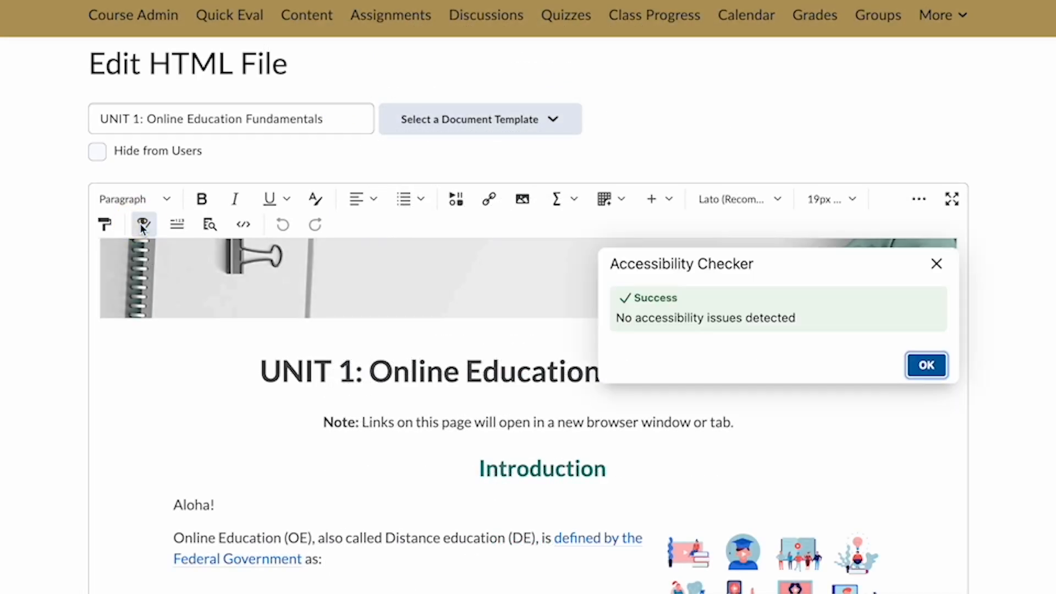